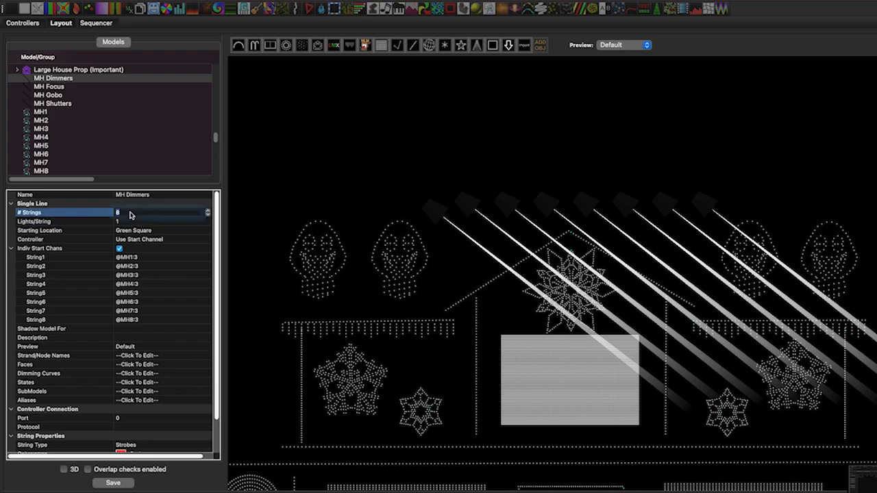
Step: Change the MH Dimmers model's string type to Single Color
{"action": "left_click", "coordinate": [128, 222]}
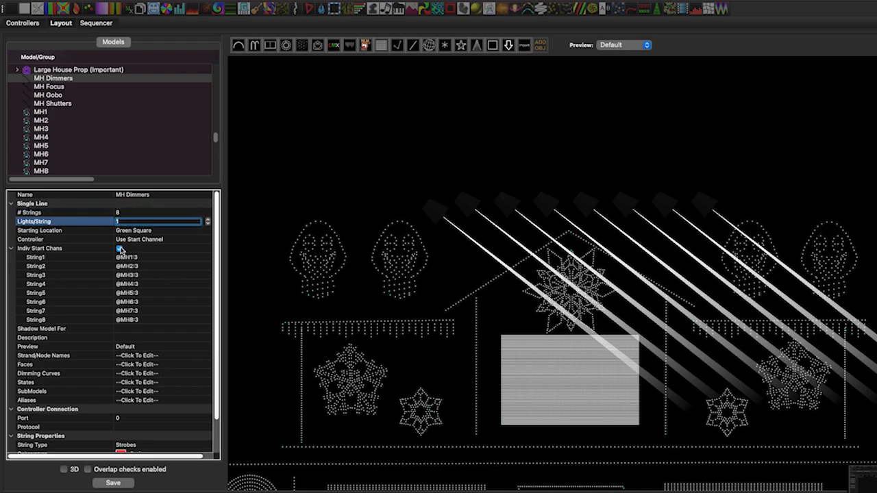
{"action": "scroll", "coordinate": [82, 353], "scroll_direction": "down", "scroll_amount": 2}
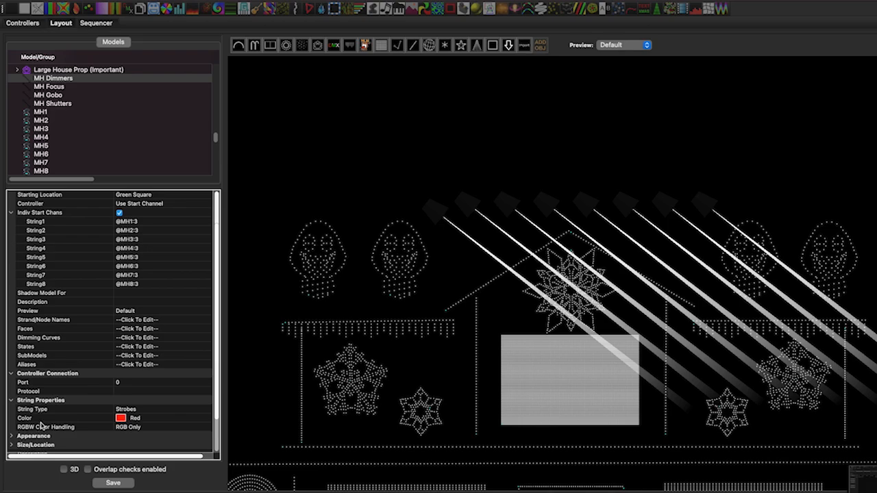
{"action": "left_click", "coordinate": [57, 410]}
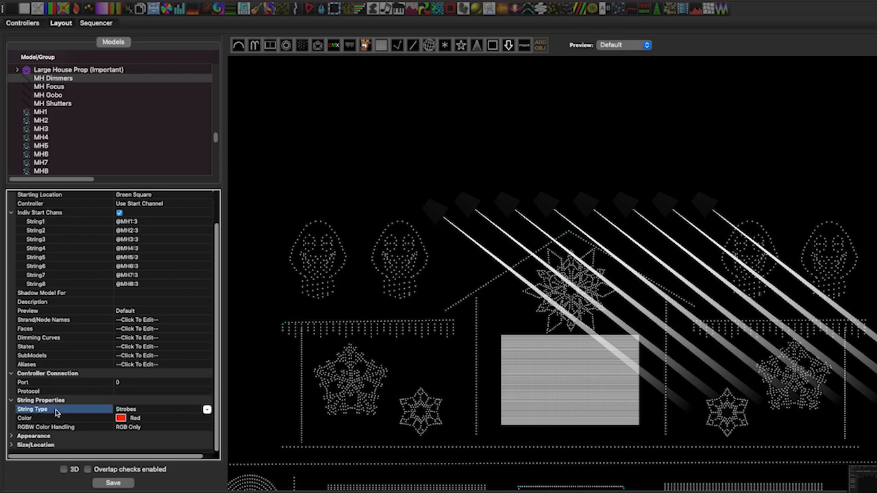
{"action": "left_click", "coordinate": [206, 410]}
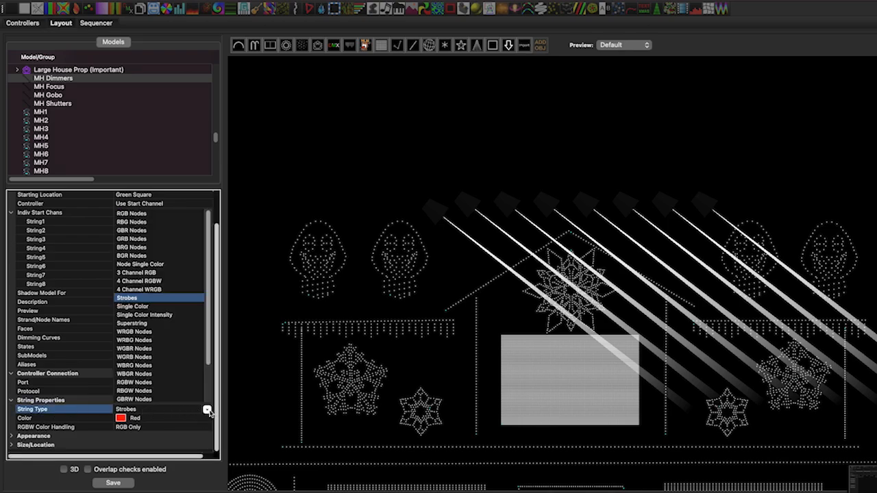
{"action": "left_click", "coordinate": [175, 306]}
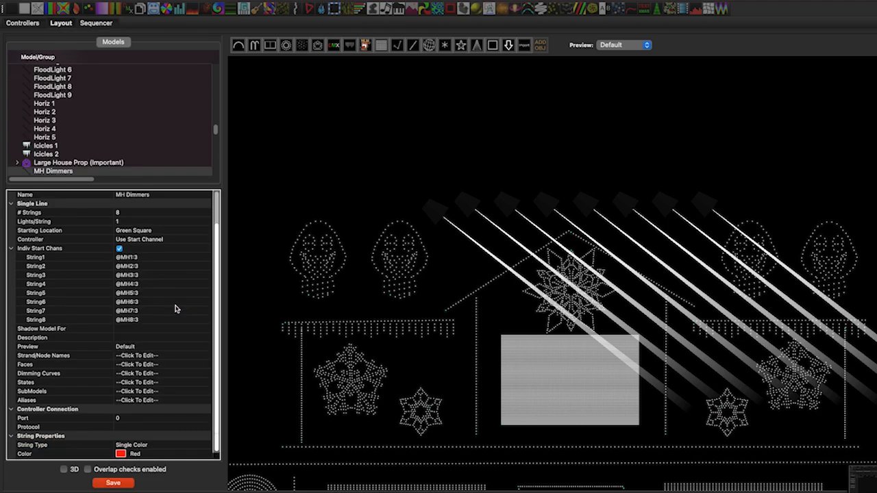
Step: Examine the individual start channels of the first four strings in the MH Dimmers model, including the model name and channel offset
{"action": "left_click", "coordinate": [165, 283]}
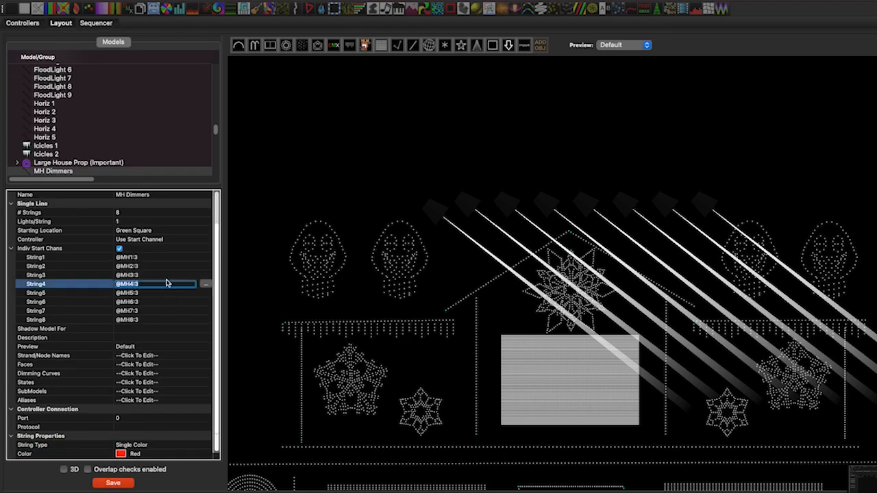
{"action": "left_click", "coordinate": [167, 259]}
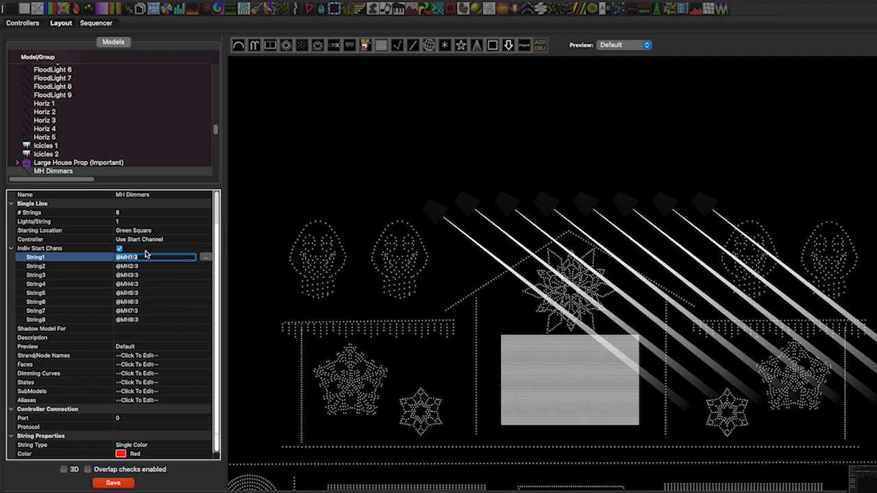
{"action": "left_click_drag", "start_coordinate": [147, 258], "coordinate": [113, 258]}
{"action": "left_click", "coordinate": [144, 258]}
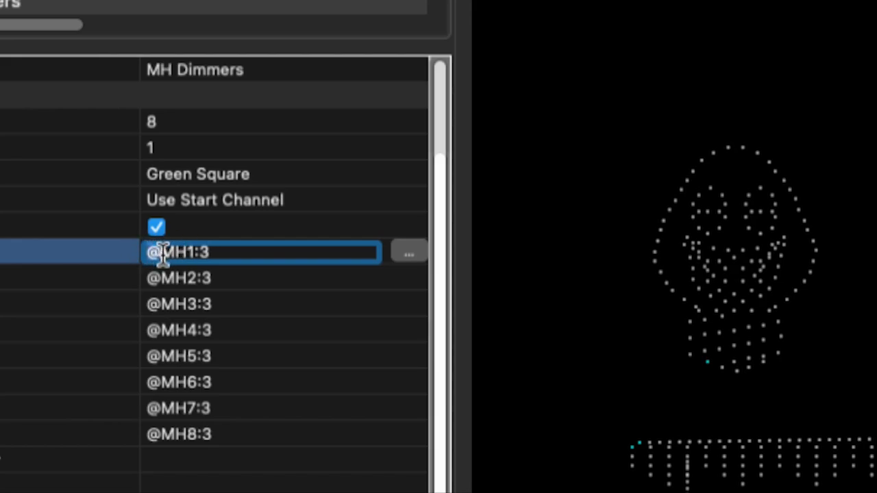
{"action": "left_click_drag", "start_coordinate": [162, 252], "coordinate": [193, 254]}
{"action": "left_click_drag", "start_coordinate": [198, 250], "coordinate": [211, 252]}
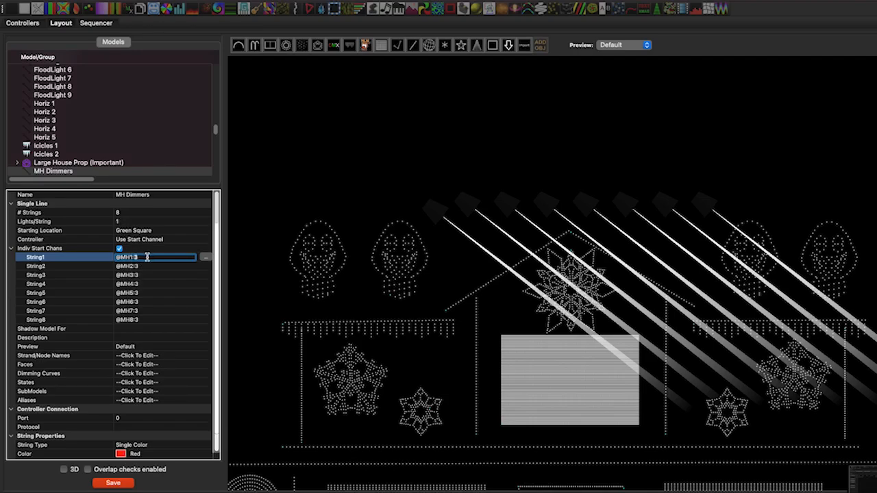
{"action": "left_click", "coordinate": [72, 266]}
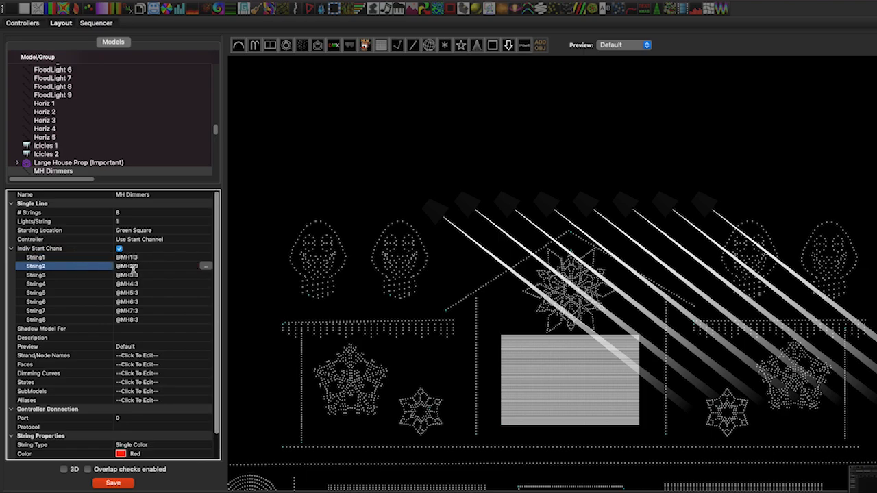
{"action": "left_click", "coordinate": [88, 276]}
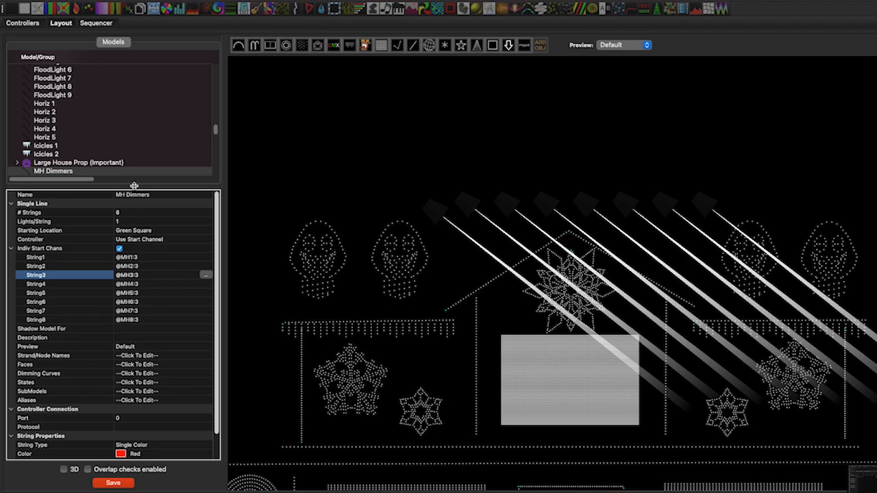
Step: Examine the individual string start channels of the MH Shutters model
{"action": "scroll", "coordinate": [111, 147], "scroll_direction": "down", "scroll_amount": 3}
{"action": "left_click", "coordinate": [96, 135]}
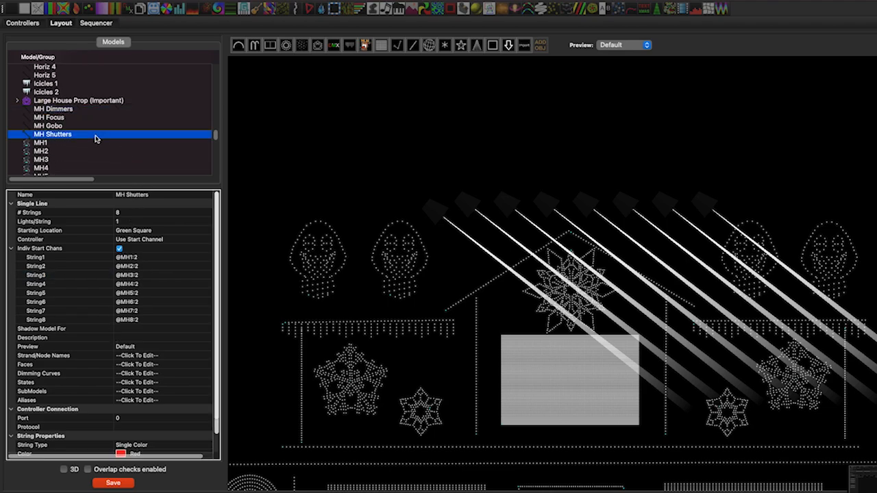
{"action": "left_click", "coordinate": [143, 259]}
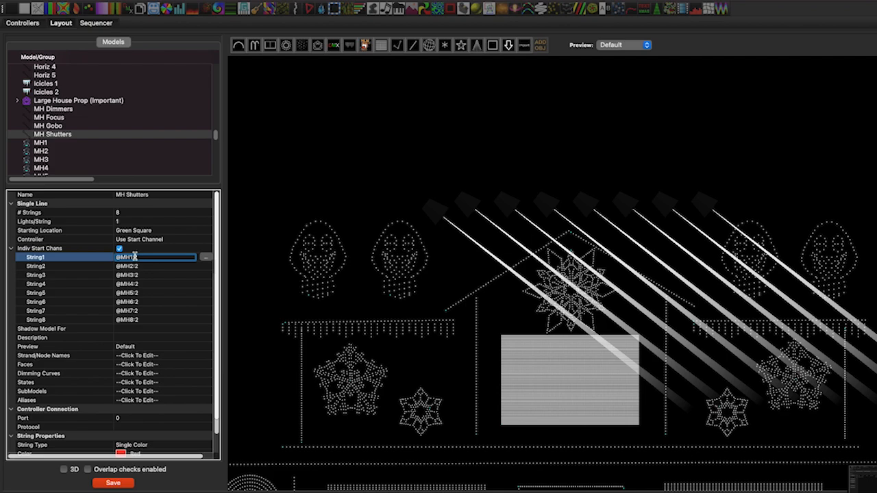
{"action": "left_click", "coordinate": [152, 270]}
{"action": "left_click", "coordinate": [401, 181]}
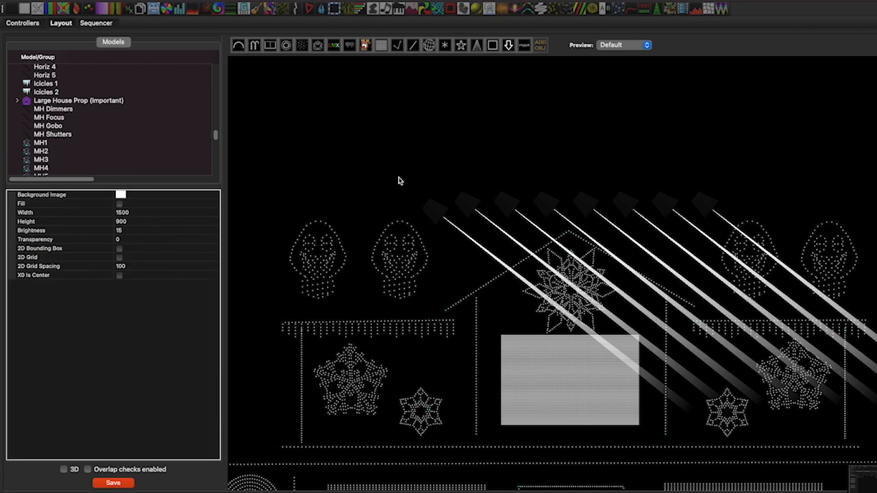
{"action": "right_click", "coordinate": [431, 119]}
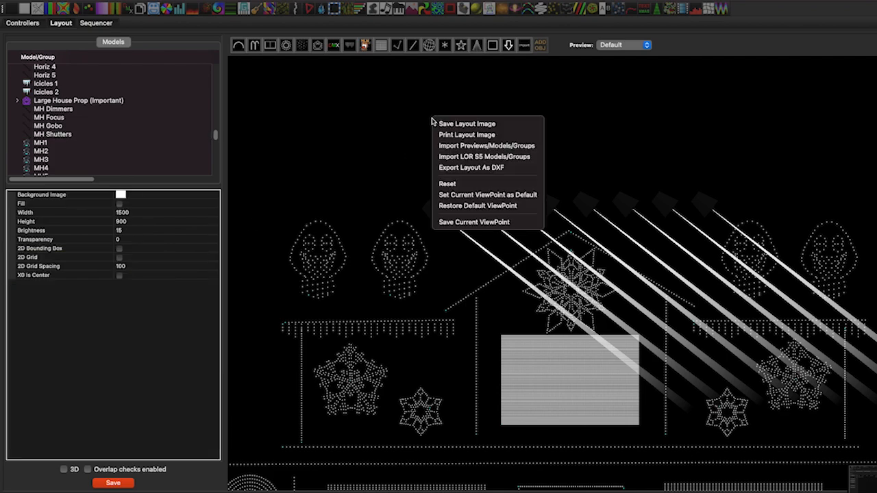
{"action": "left_click", "coordinate": [482, 147]}
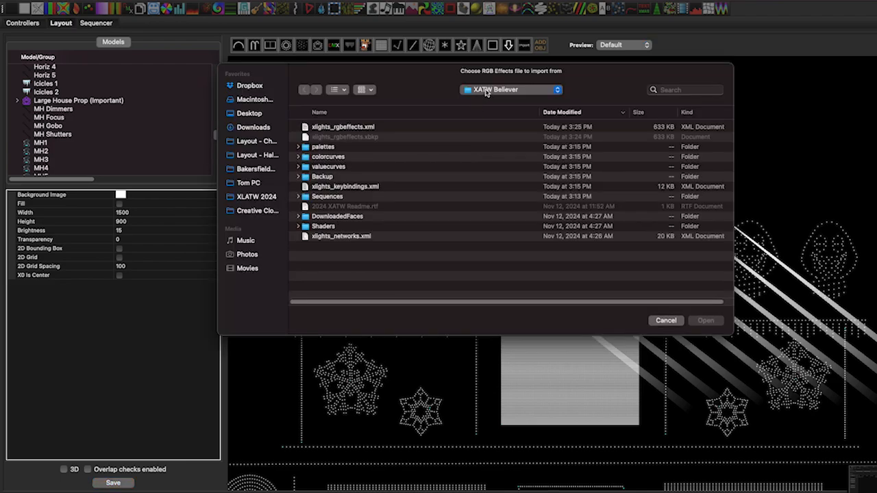
{"action": "left_click", "coordinate": [363, 128]}
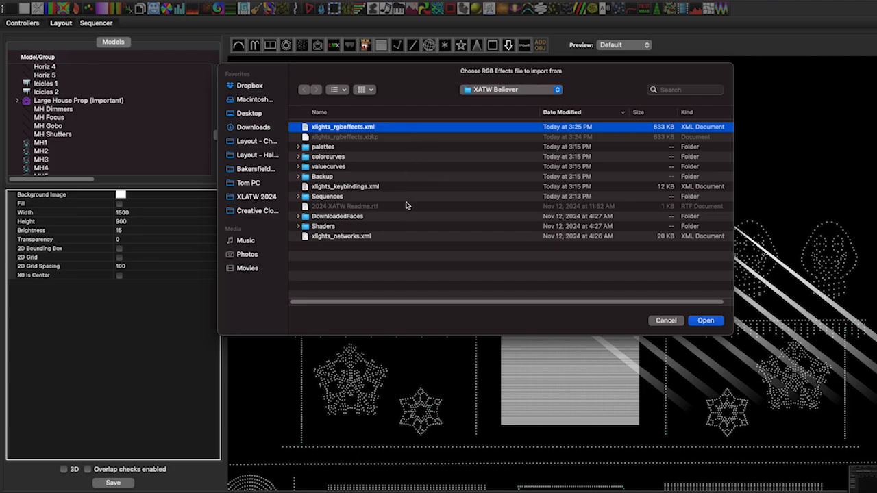
{"action": "left_click", "coordinate": [663, 320]}
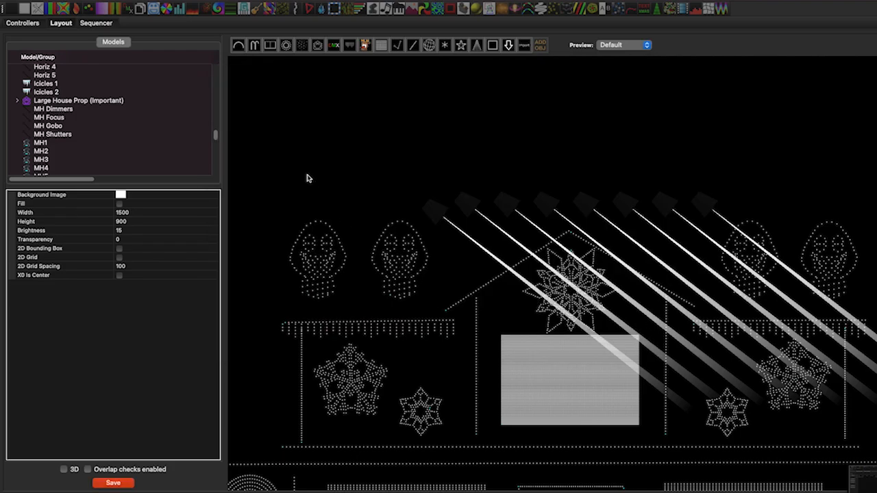
Step: Examine the MH1 moving head's PanMotor settings: coarse and fine channels, maximum limit and range of motion
{"action": "left_click", "coordinate": [444, 219]}
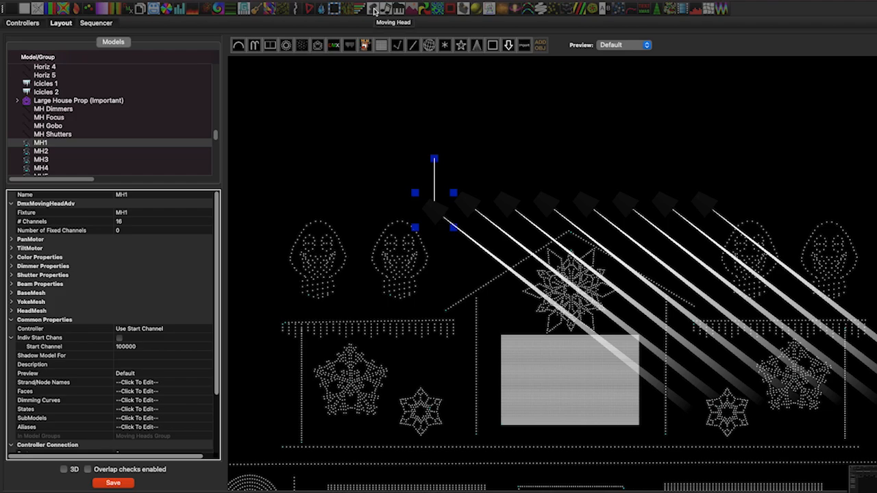
{"action": "left_click", "coordinate": [11, 242]}
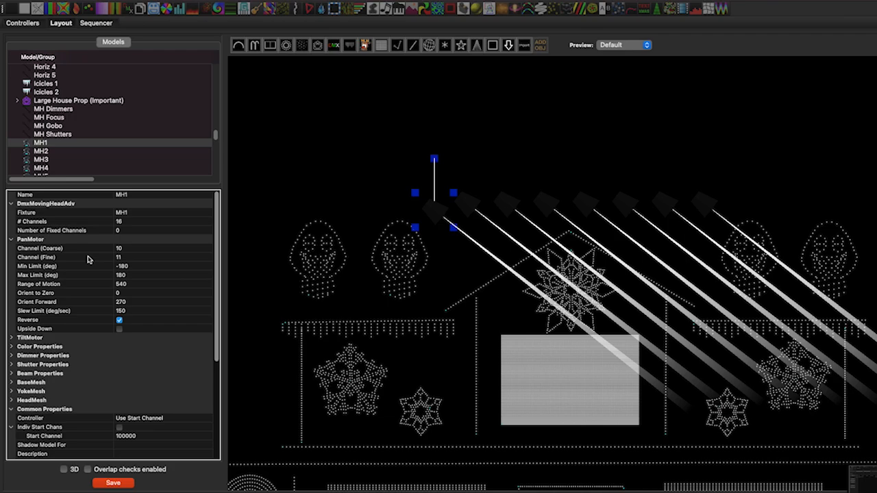
{"action": "left_click", "coordinate": [137, 259]}
{"action": "left_click_drag", "start_coordinate": [146, 256], "coordinate": [114, 257]}
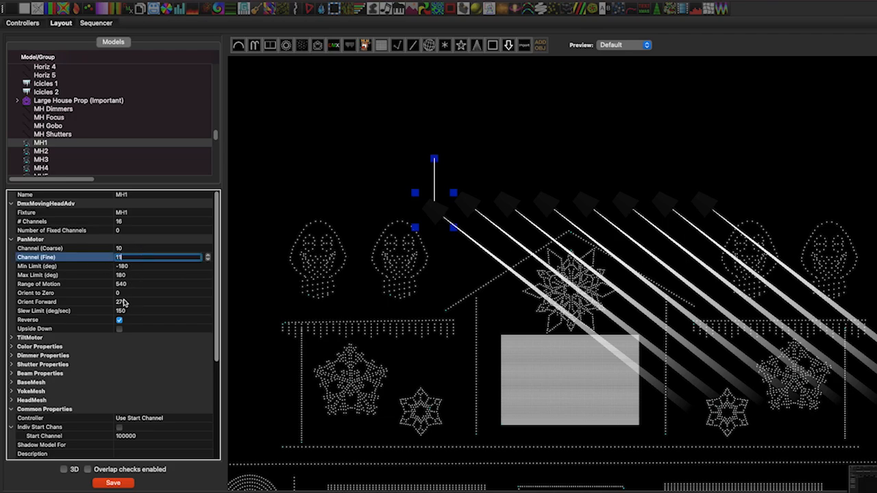
{"action": "left_click", "coordinate": [147, 248]}
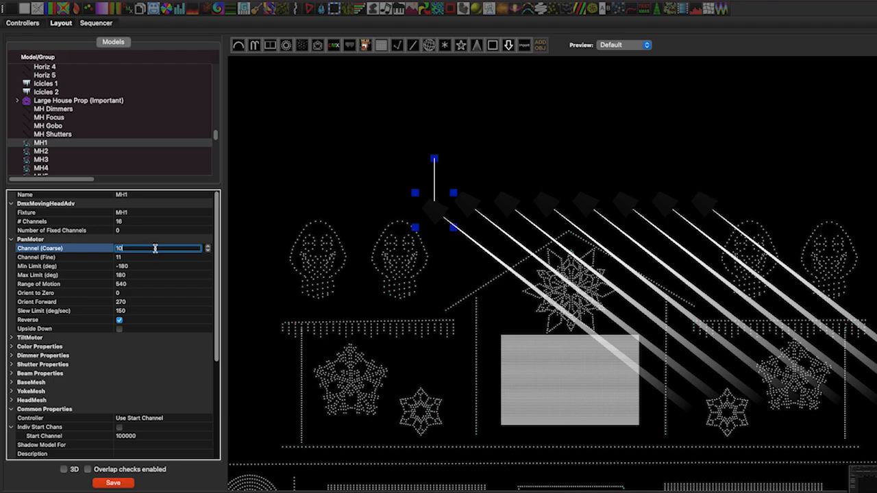
{"action": "left_click", "coordinate": [127, 257]}
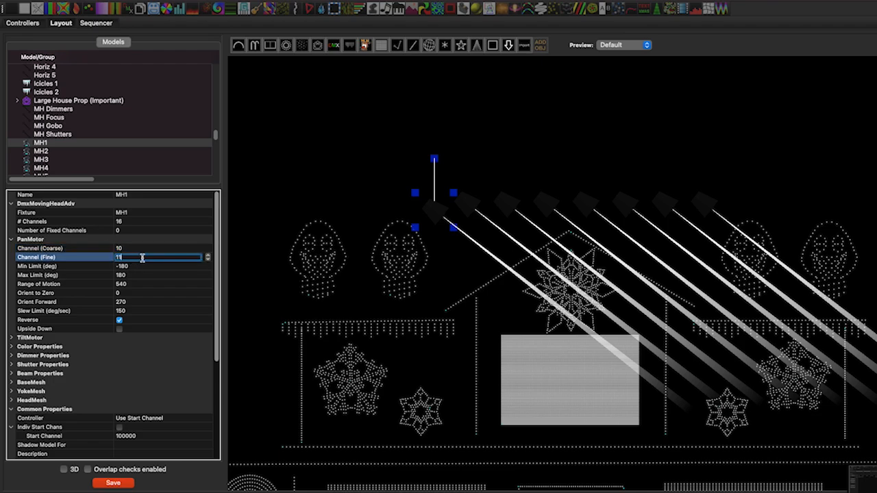
{"action": "left_click", "coordinate": [126, 250]}
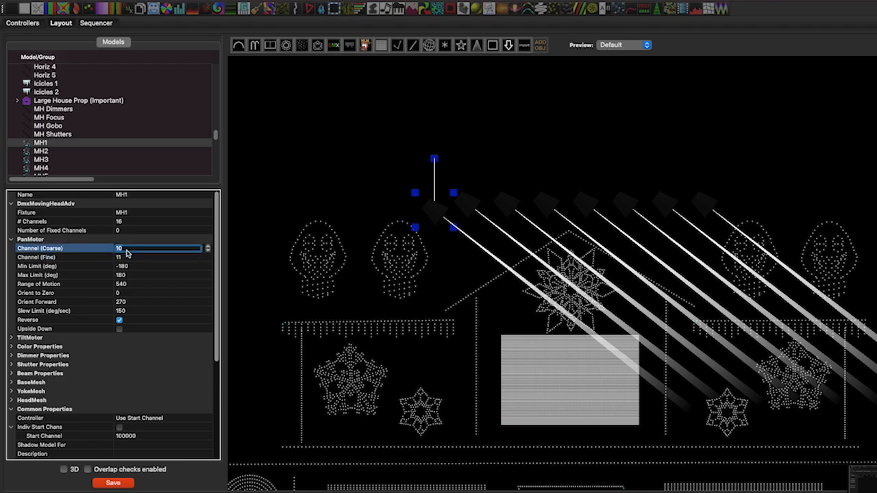
{"action": "left_click", "coordinate": [135, 248]}
{"action": "left_click", "coordinate": [134, 275]}
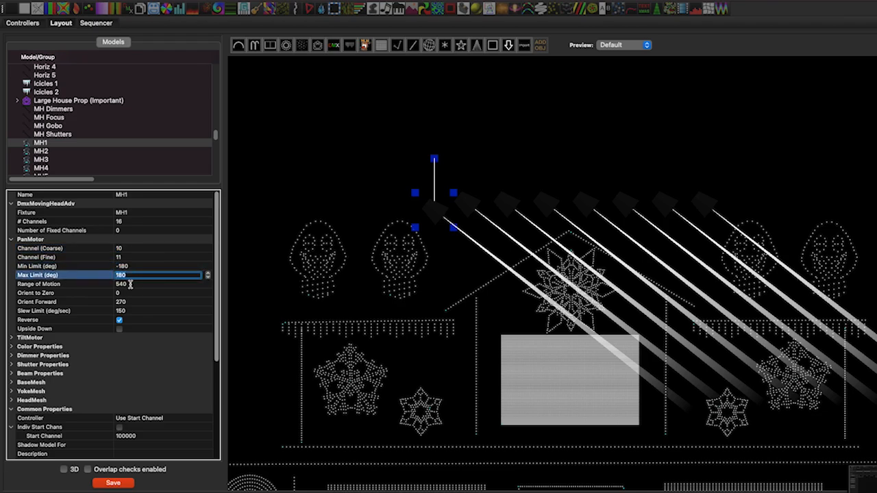
{"action": "left_click", "coordinate": [129, 283]}
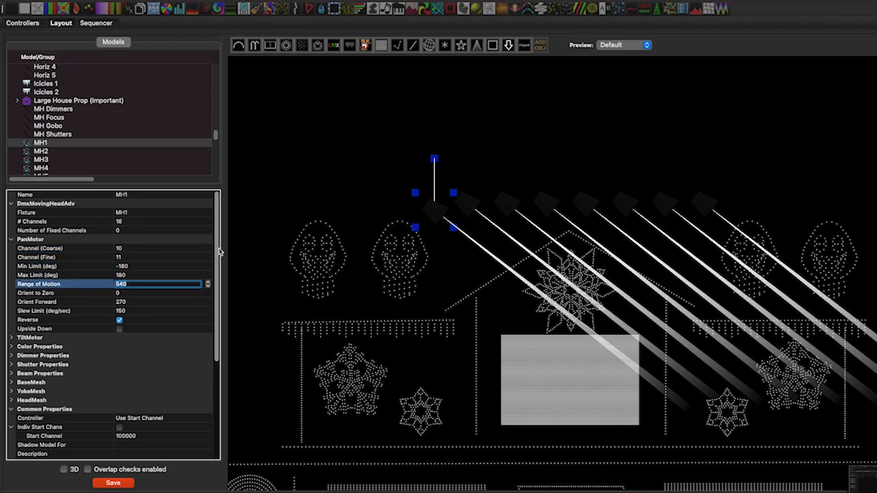
Step: Try an Orient to Zero value of 180 on MH1's PanMotor and set it back to 0
{"action": "left_click", "coordinate": [133, 293]}
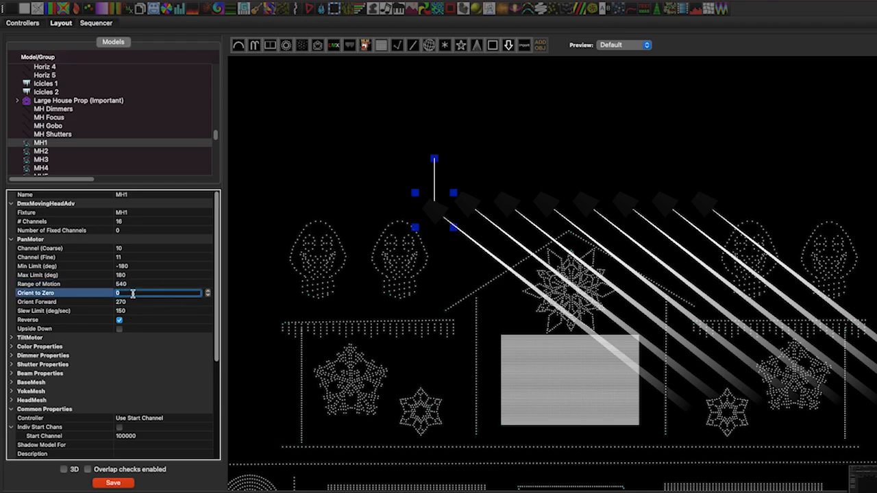
{"action": "type", "text": "180"}
{"action": "left_click", "coordinate": [137, 282]}
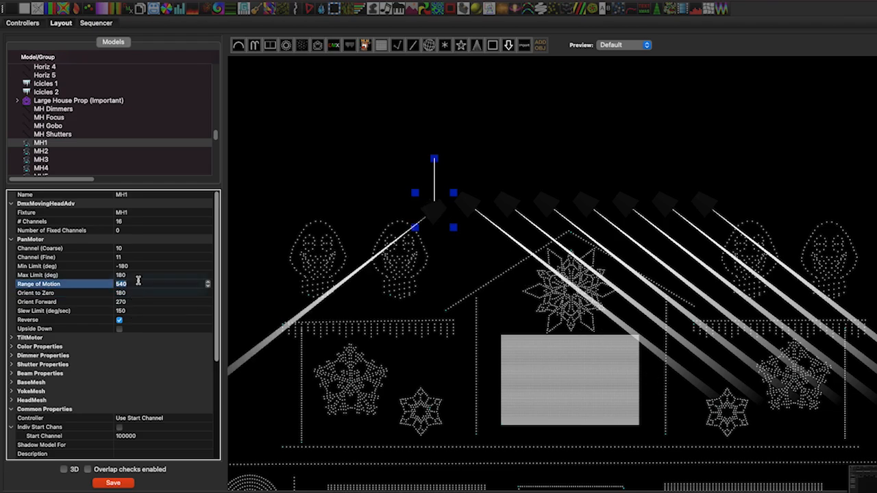
{"action": "left_click", "coordinate": [140, 295]}
{"action": "type", "text": "0"}
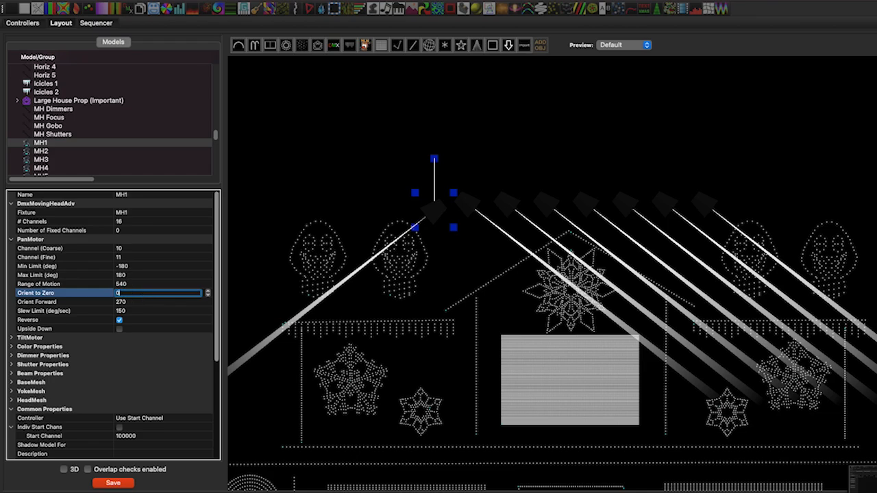
{"action": "key", "text": "Return"}
Step: Check the Orient Forward and Slew Limit settings of MH1's PanMotor
{"action": "left_click", "coordinate": [137, 304]}
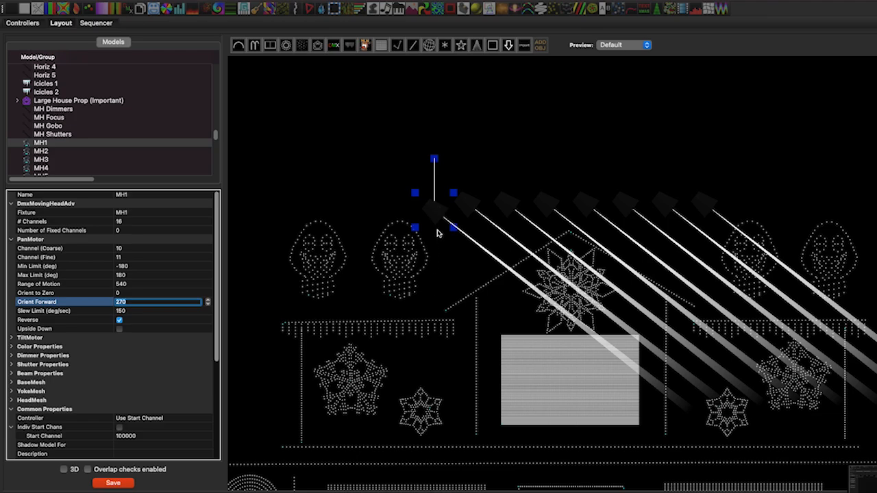
{"action": "left_click", "coordinate": [134, 313]}
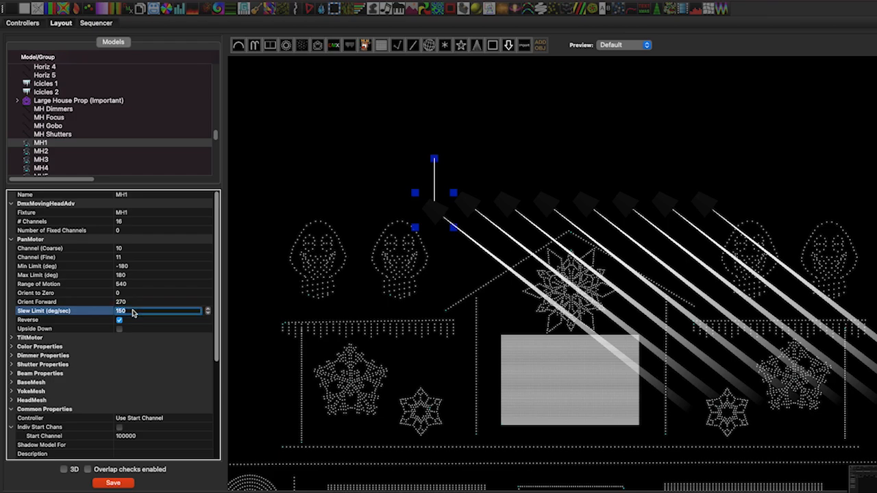
{"action": "left_click", "coordinate": [11, 239]}
Step: Set the Orient to Zero value of MH1's TiltMotor to 0
{"action": "left_click", "coordinate": [11, 249]}
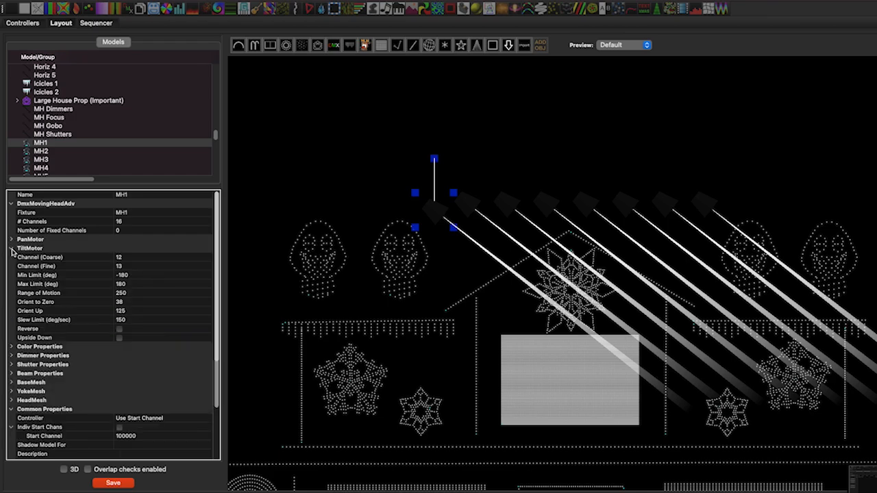
{"action": "left_click", "coordinate": [131, 296]}
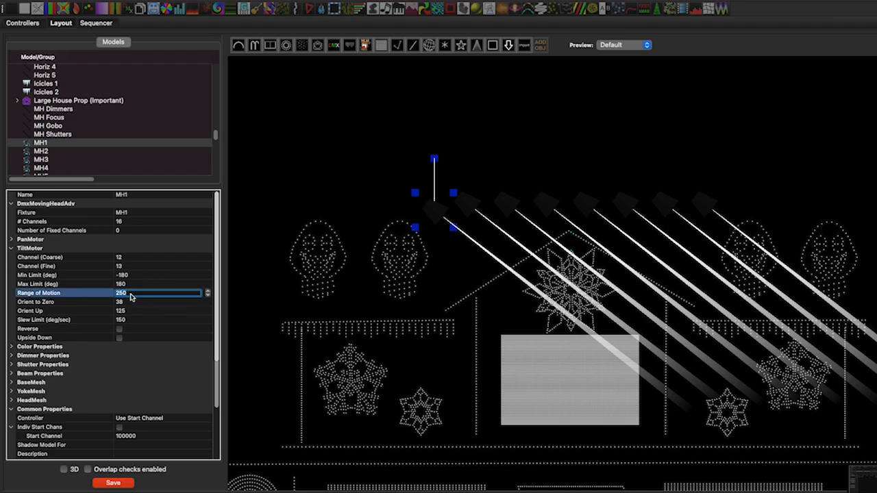
{"action": "left_click", "coordinate": [138, 294]}
{"action": "left_click", "coordinate": [135, 302]}
{"action": "type", "text": "0"}
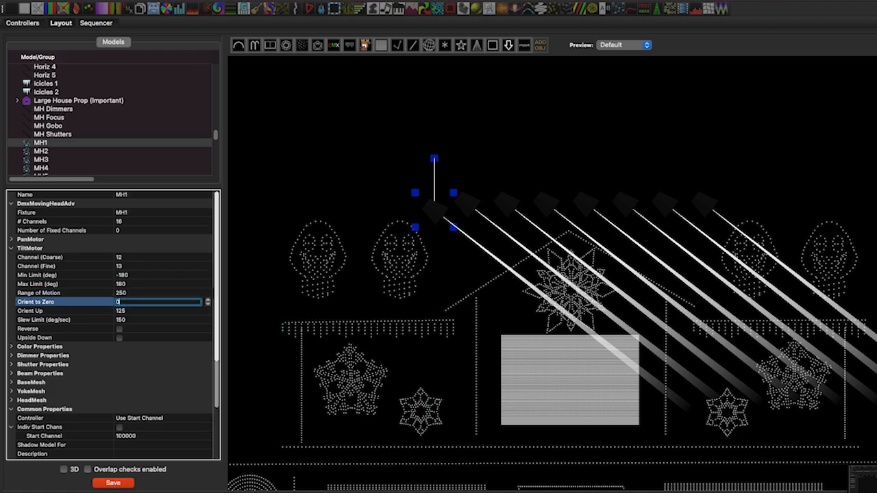
{"action": "left_click", "coordinate": [149, 293]}
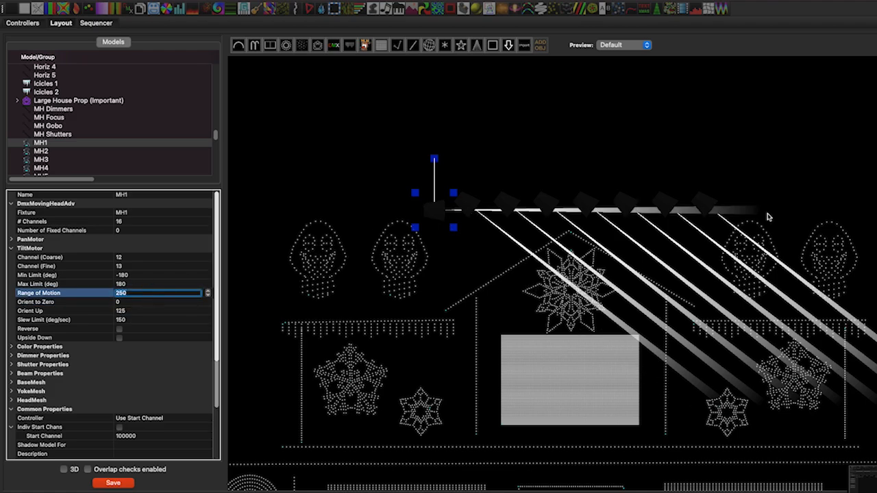
Step: Set the Orient to Zero value of MH1's TiltMotor to 38, and check its Range of Motion and Orient Up
{"action": "left_click", "coordinate": [129, 302]}
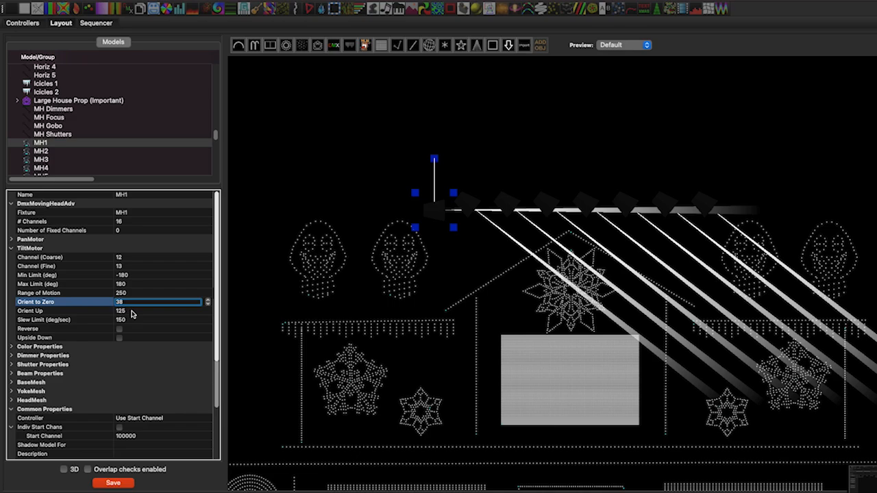
{"action": "left_click", "coordinate": [132, 312]}
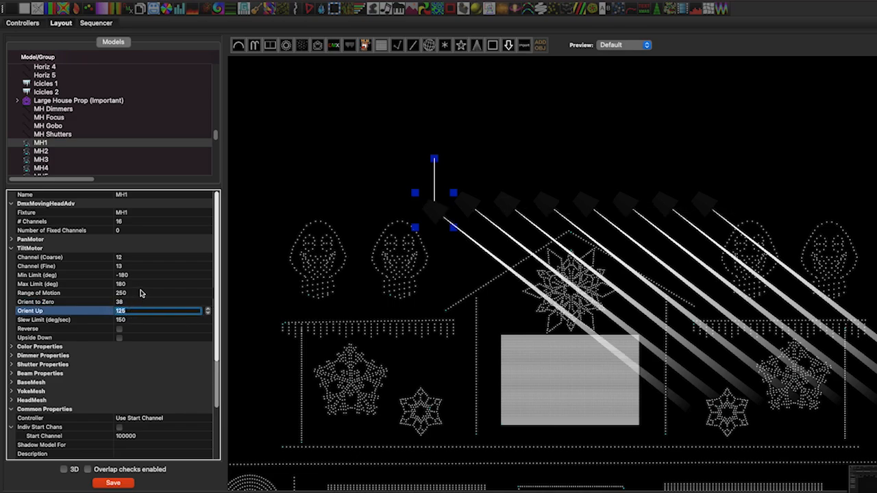
{"action": "left_click", "coordinate": [139, 291]}
{"action": "left_click", "coordinate": [137, 312]}
{"action": "scroll", "coordinate": [82, 307], "scroll_direction": "down", "scroll_amount": 3}
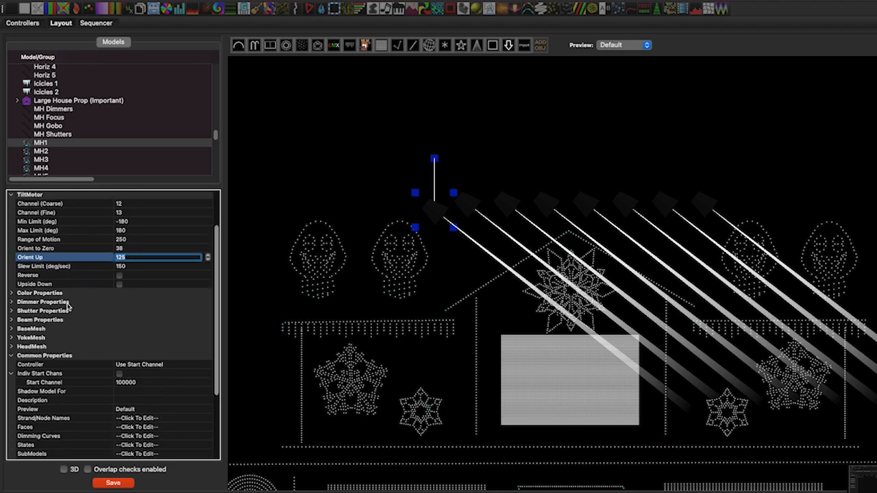
Step: Examine MH1's dimmer, shutter and beam properties, including the shutter channel and open threshold
{"action": "left_click", "coordinate": [11, 302]}
{"action": "left_click", "coordinate": [11, 320]}
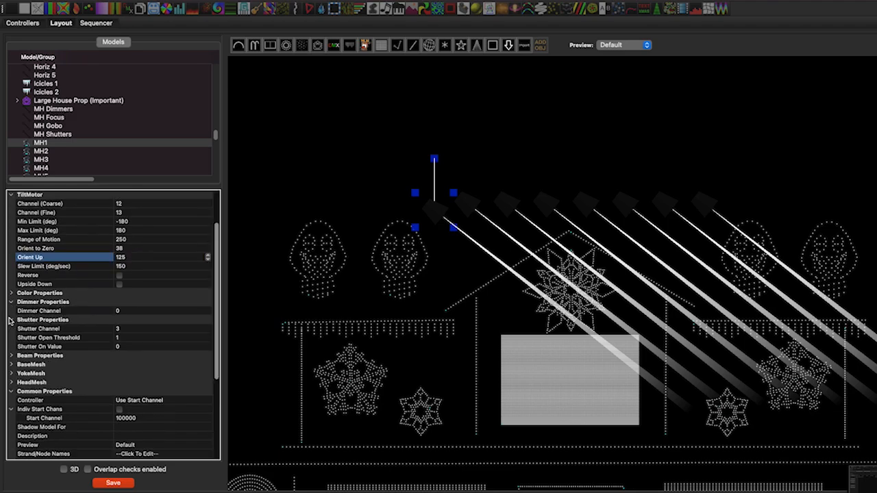
{"action": "left_click", "coordinate": [11, 356]}
{"action": "scroll", "coordinate": [10, 357], "scroll_direction": "down", "scroll_amount": 3}
{"action": "scroll", "coordinate": [9, 357], "scroll_direction": "up", "scroll_amount": 5}
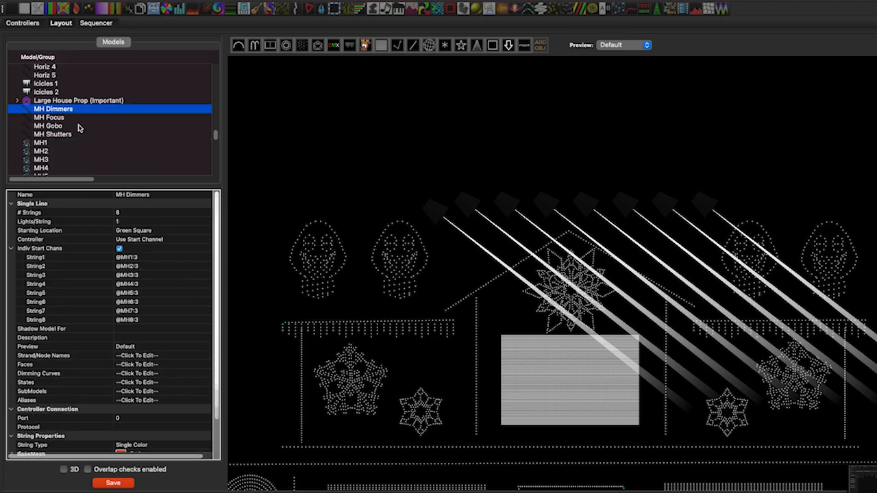
Step: Review the MH Shutters start channels and point out the MH Focus and MH Gobo models in the model list
{"action": "left_click", "coordinate": [78, 135]}
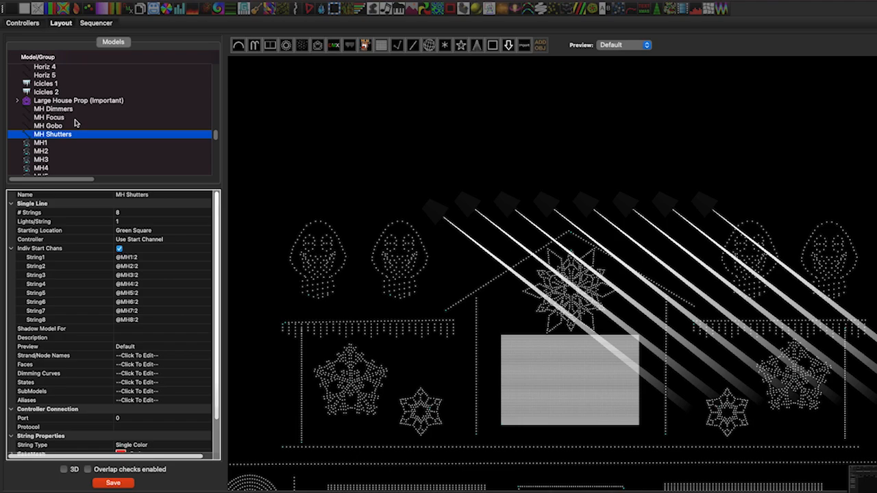
{"action": "left_click", "coordinate": [75, 120]}
{"action": "left_click", "coordinate": [74, 127], "text": "shift"}
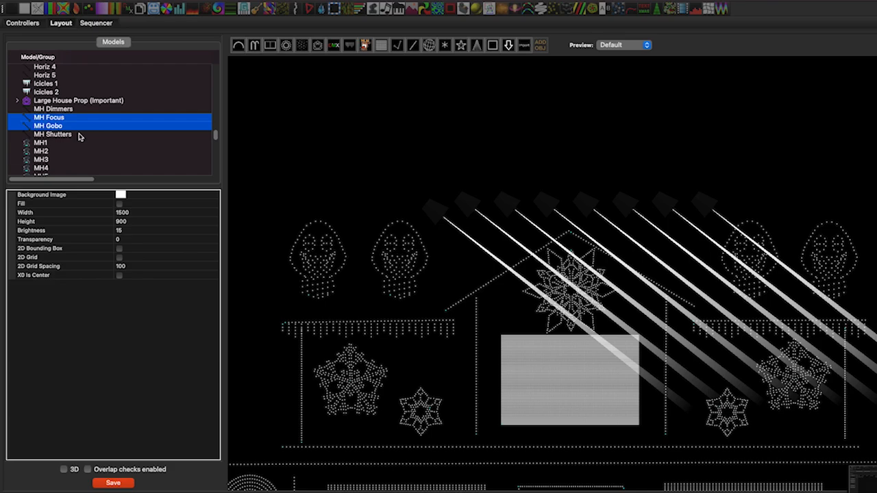
{"action": "left_click", "coordinate": [80, 135]}
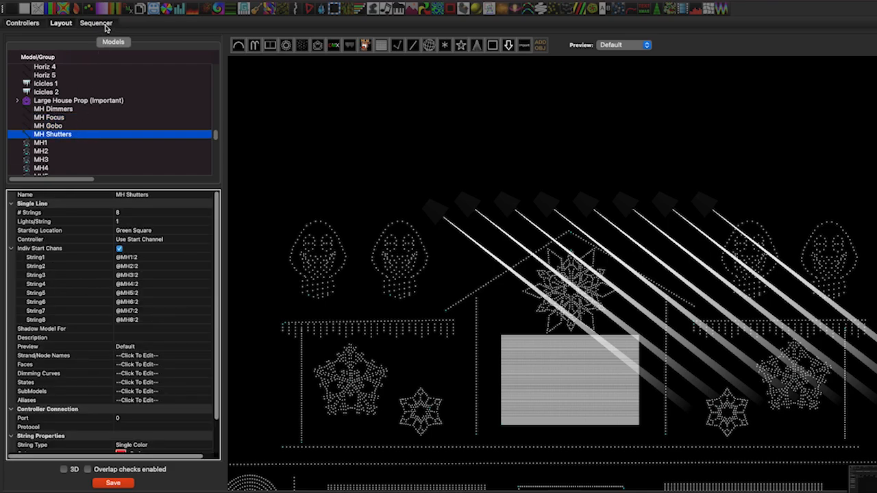
Step: Create a new 40fps (25ms) sequence in the Sequencer, populated from the XATW Master Template view
{"action": "left_click", "coordinate": [105, 26]}
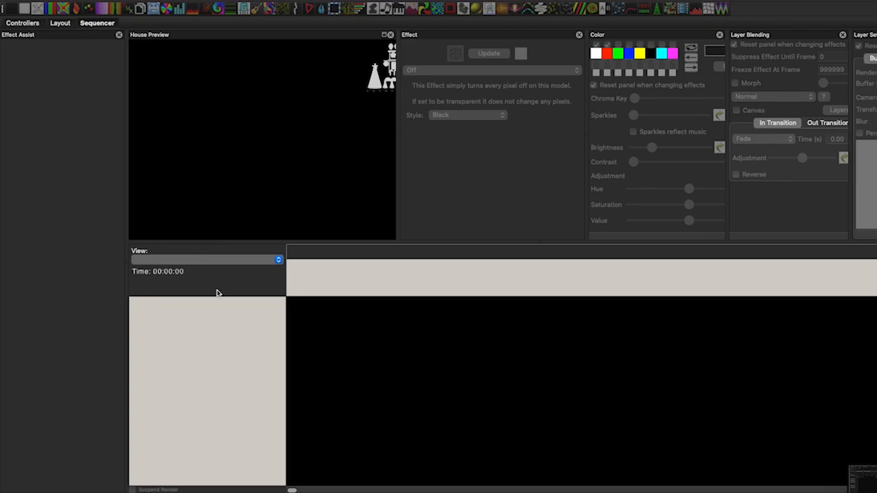
{"action": "key", "text": "ctrl+n"}
{"action": "left_click", "coordinate": [348, 218]}
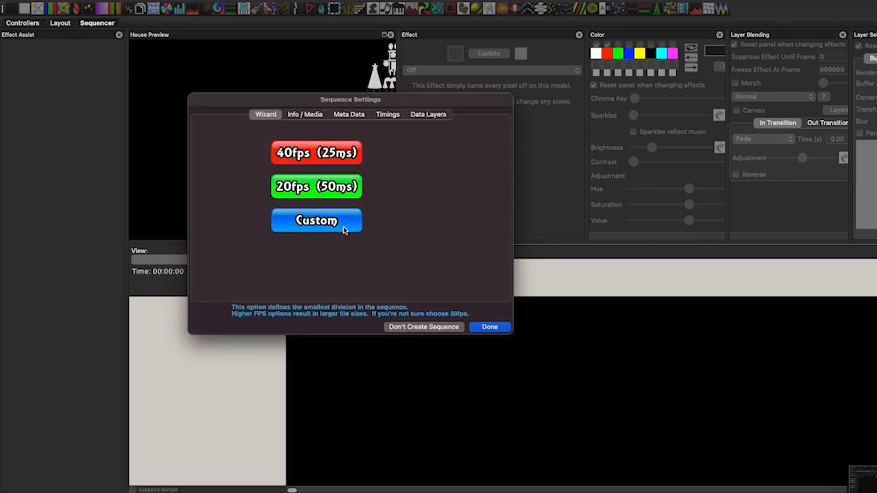
{"action": "left_click", "coordinate": [337, 160]}
{"action": "left_click", "coordinate": [329, 184]}
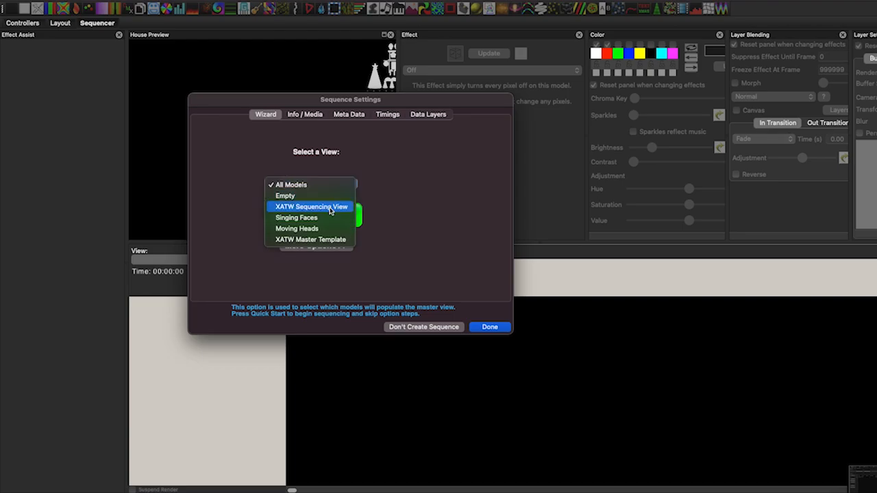
{"action": "left_click", "coordinate": [326, 239]}
{"action": "left_click", "coordinate": [344, 217]}
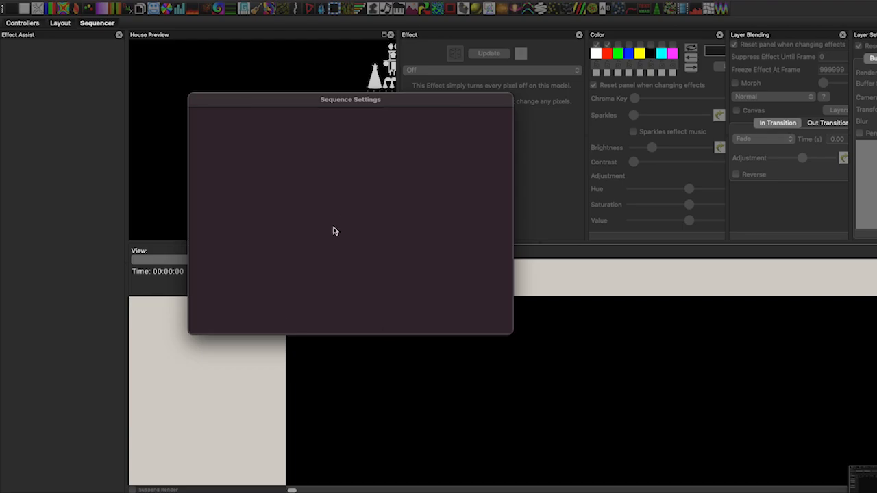
Step: Open the display elements editor for the new sequence's model rows
{"action": "left_click", "coordinate": [220, 334]}
{"action": "right_click", "coordinate": [221, 334]}
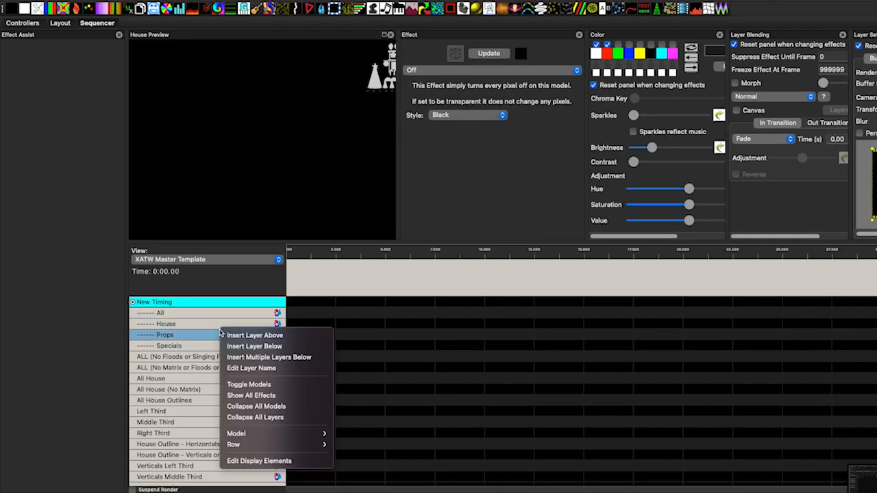
{"action": "left_click", "coordinate": [251, 461]}
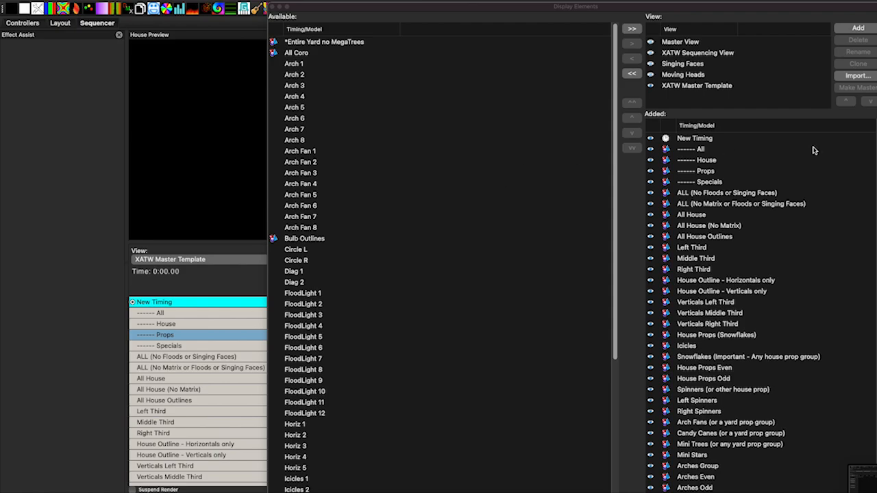
Step: Find the Moving Heads Group, MH Dimmers and MH Shutters among the added models and check their order, then close the editor
{"action": "scroll", "coordinate": [874, 350], "scroll_direction": "down", "scroll_amount": 10}
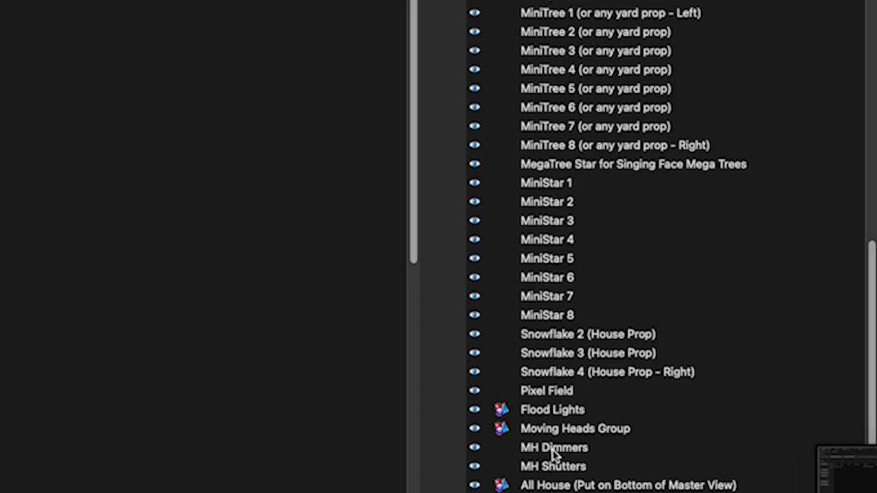
{"action": "left_click", "coordinate": [553, 449]}
{"action": "left_click", "coordinate": [559, 468], "text": "shift"}
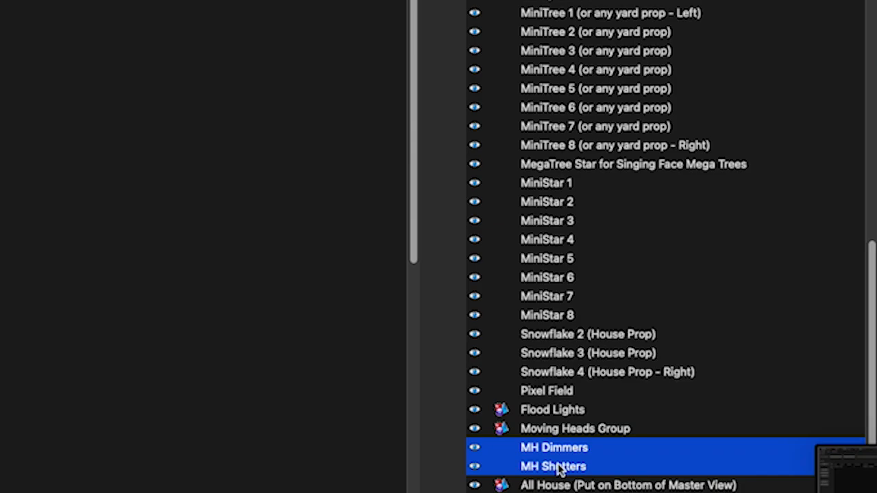
{"action": "left_click", "coordinate": [577, 431]}
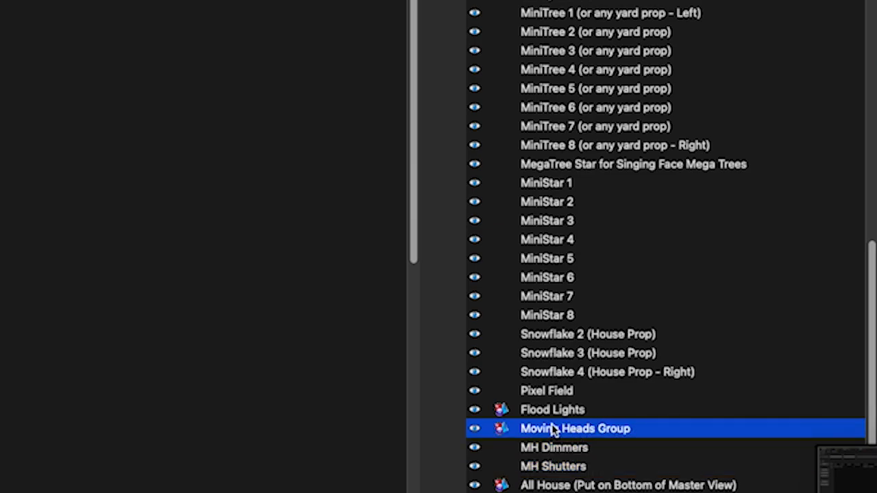
{"action": "left_click", "coordinate": [560, 450]}
{"action": "left_click", "coordinate": [562, 469]}
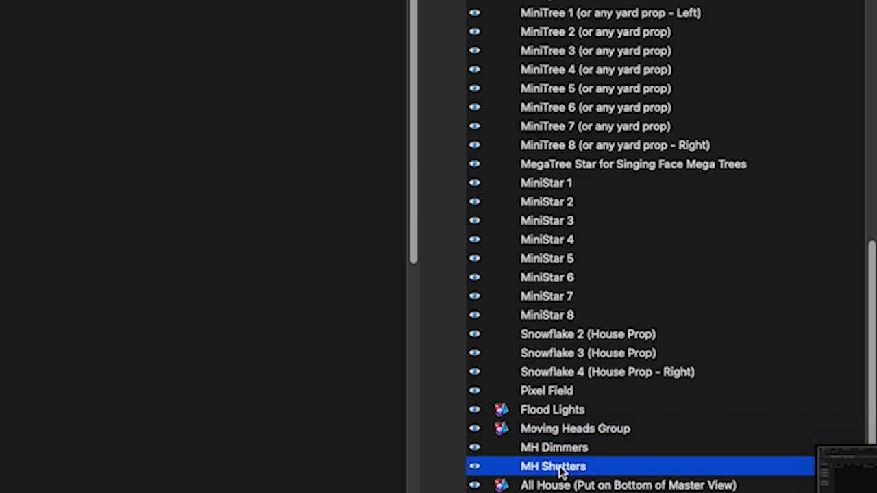
{"action": "left_click", "coordinate": [566, 453]}
{"action": "left_click", "coordinate": [565, 470], "text": "shift"}
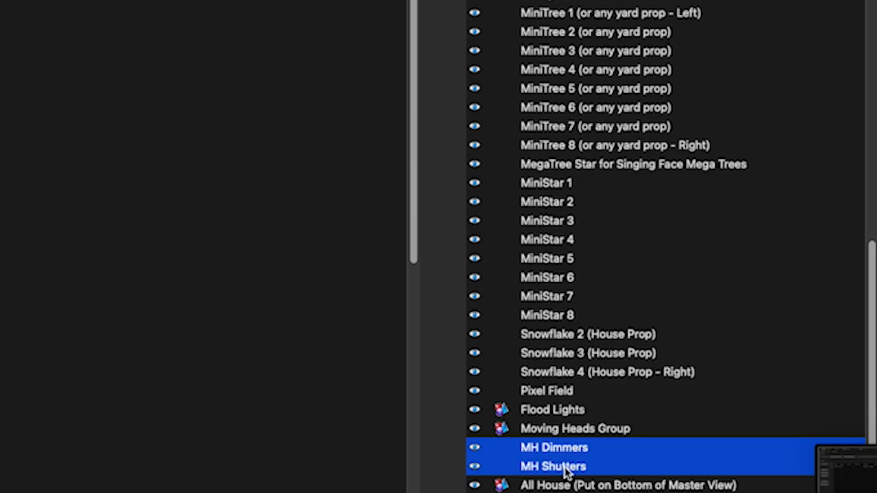
{"action": "left_click", "coordinate": [566, 395]}
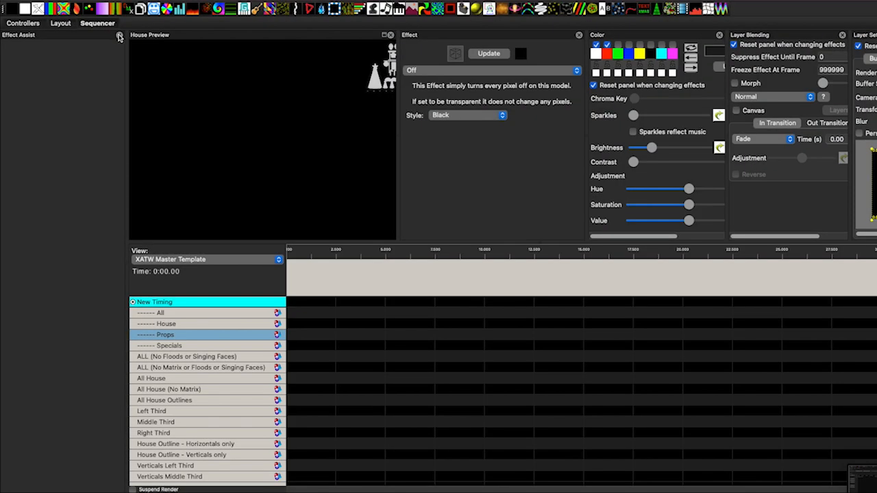
Step: Close the Effect Assist panel and reset the House Preview view to show the entire layout
{"action": "left_click", "coordinate": [120, 35]}
{"action": "right_click", "coordinate": [281, 114]}
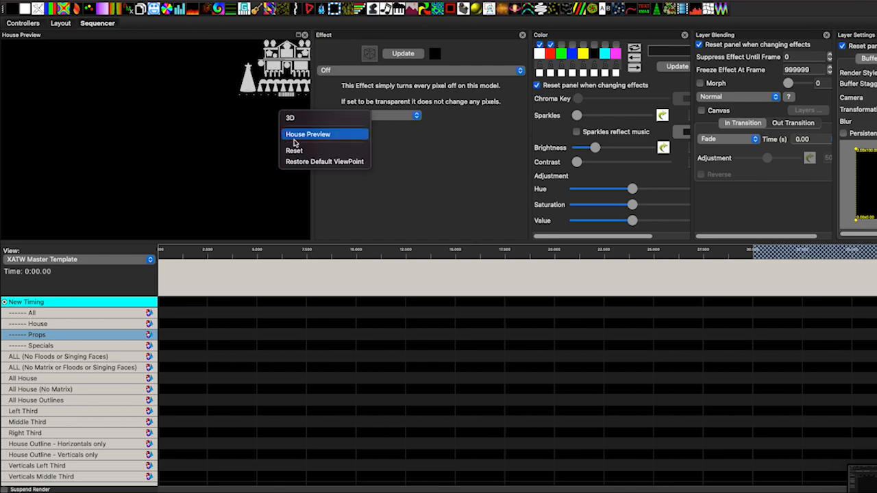
{"action": "left_click", "coordinate": [294, 150]}
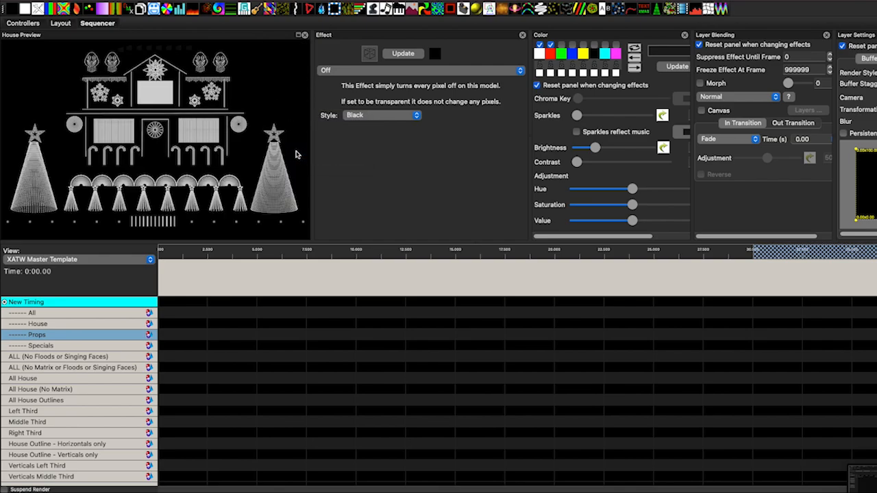